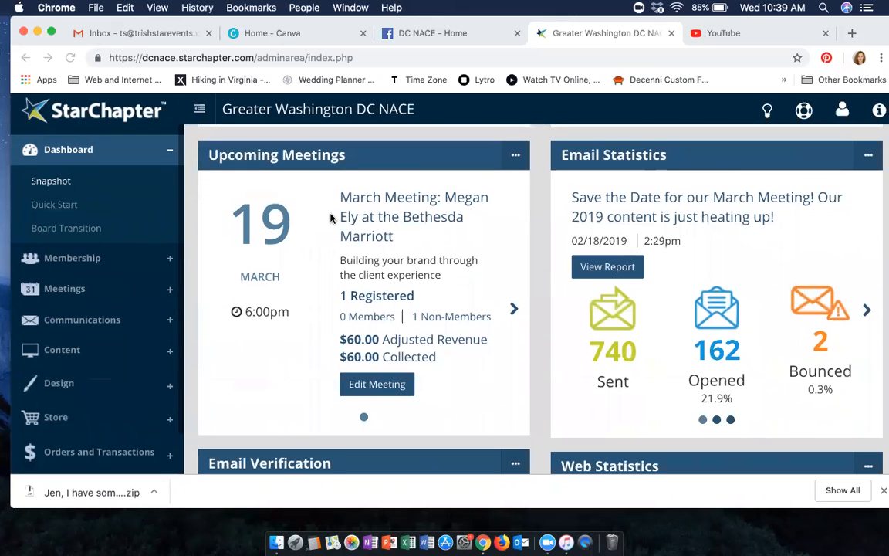
- Open the Meeting Manager and locate the 03-19-19 March Meeting in the list of meetings
{"action": "left_click", "coordinate": [81, 290]}
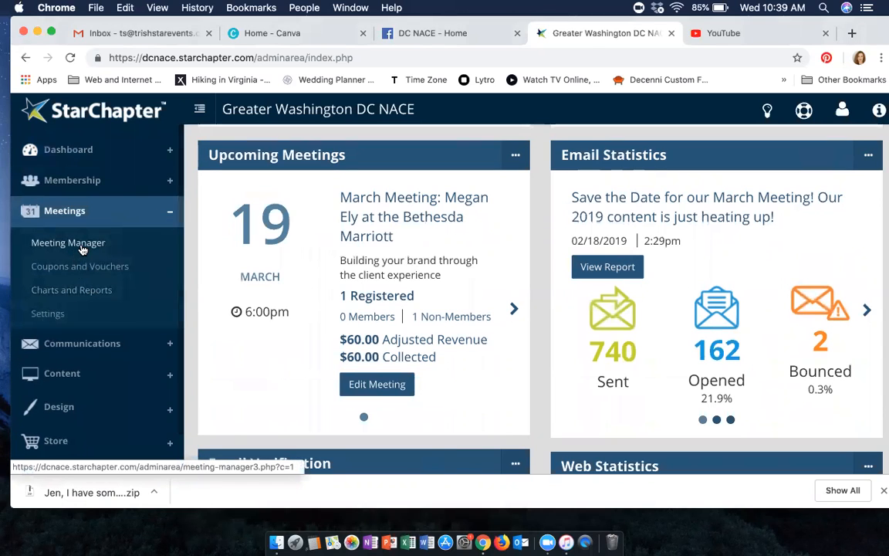
{"action": "left_click", "coordinate": [515, 156]}
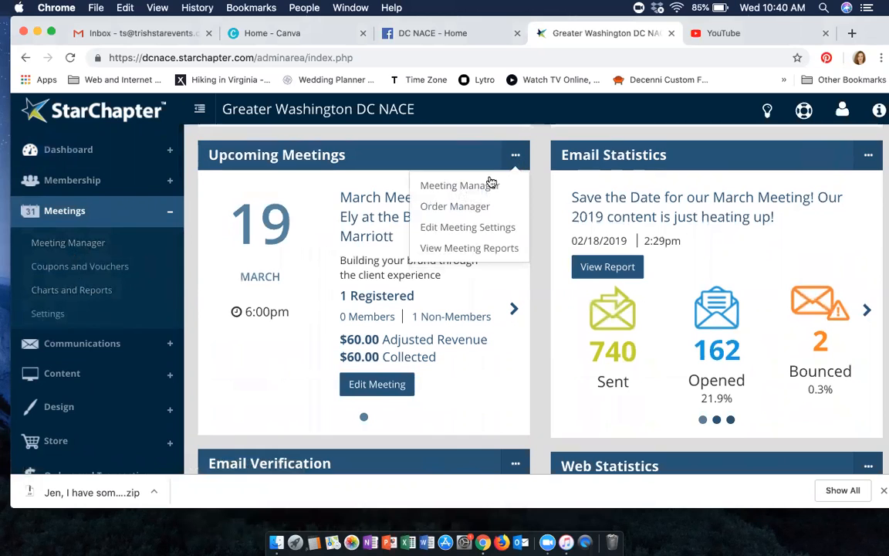
{"action": "left_click", "coordinate": [490, 185]}
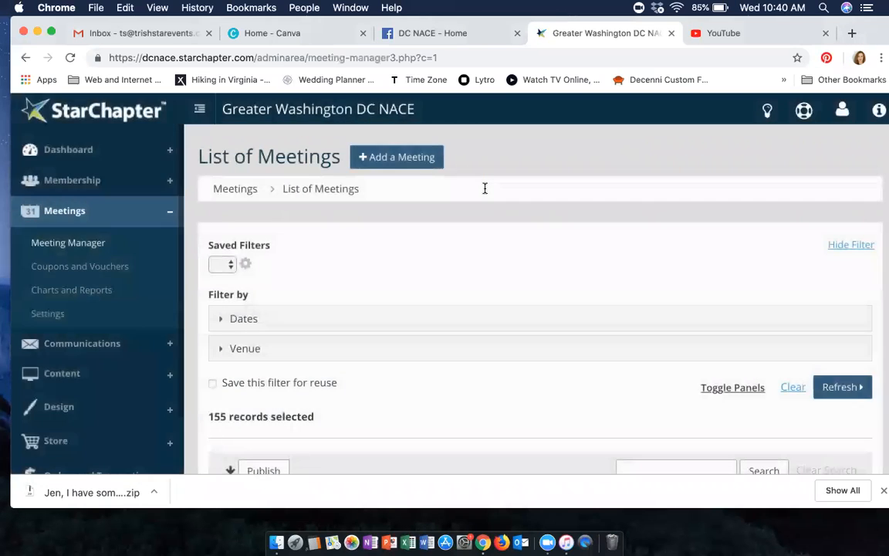
{"action": "scroll", "coordinate": [540, 309], "scroll_direction": "down", "scroll_amount": 3}
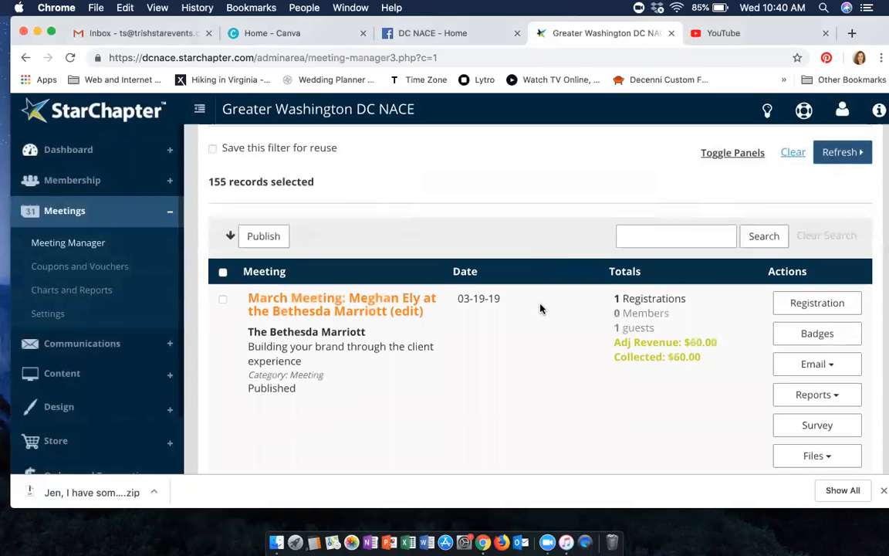
{"action": "scroll", "coordinate": [540, 308], "scroll_direction": "down", "scroll_amount": 1}
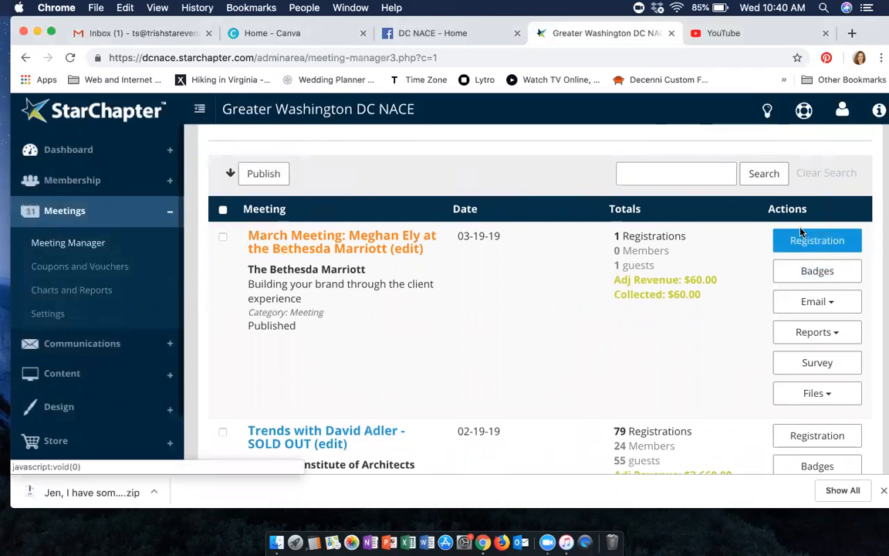
- Look over the report types offered for the 03-19-19 March Meeting
{"action": "left_click", "coordinate": [797, 337]}
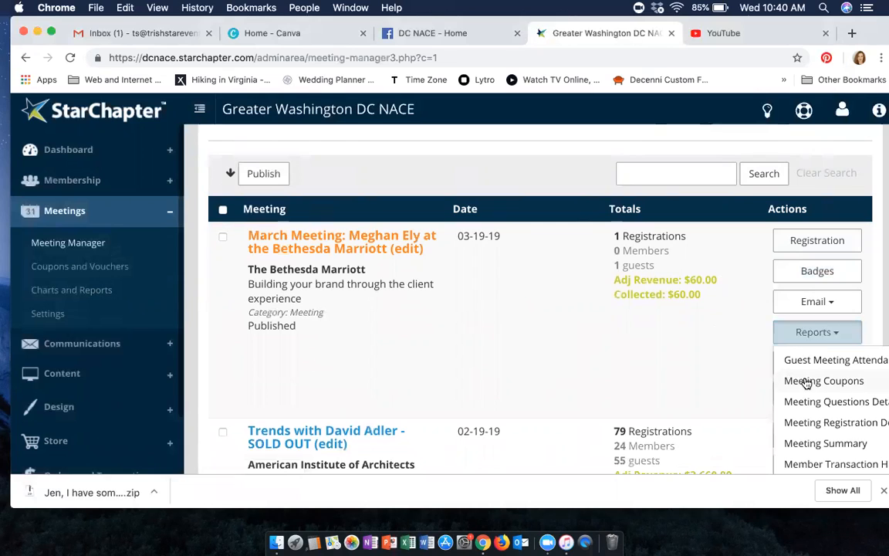
{"action": "scroll", "coordinate": [804, 382], "scroll_direction": "down", "scroll_amount": 1}
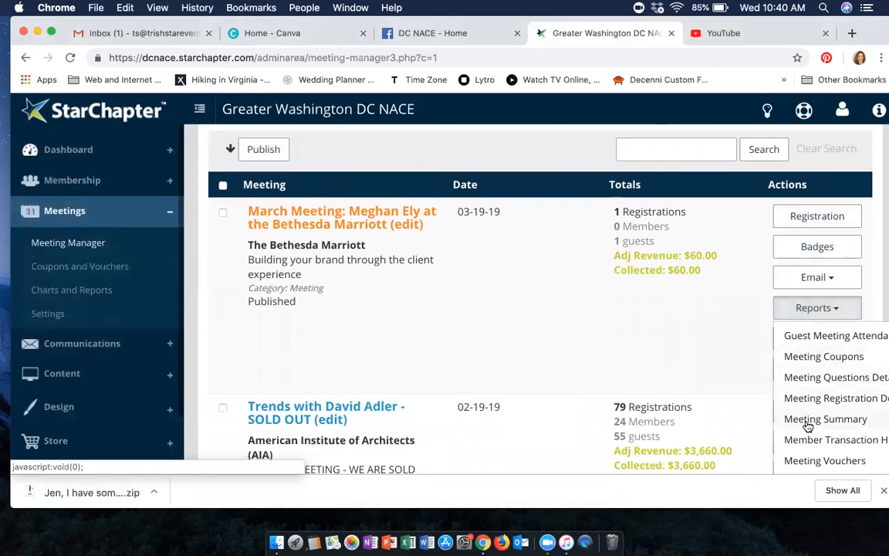
{"action": "left_click", "coordinate": [750, 351]}
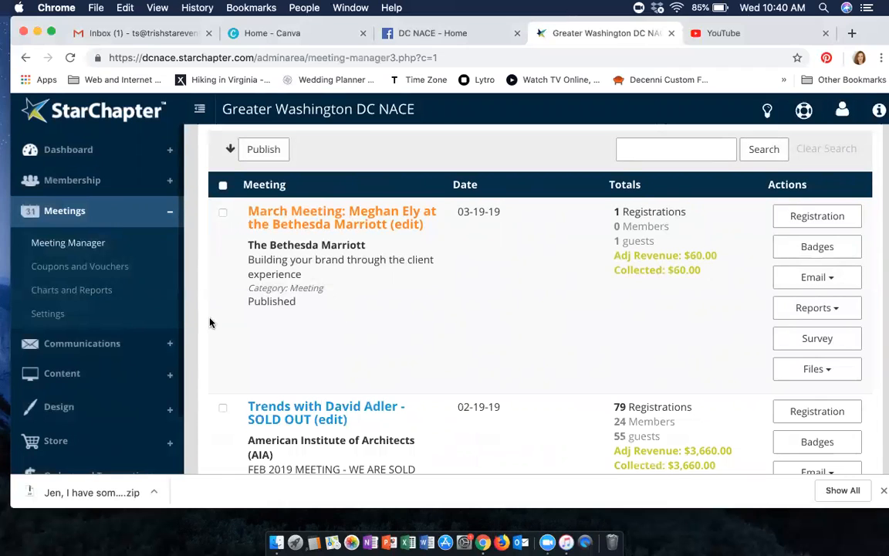
- Open the Email Manager and review the history of recent emails
{"action": "left_click", "coordinate": [135, 347]}
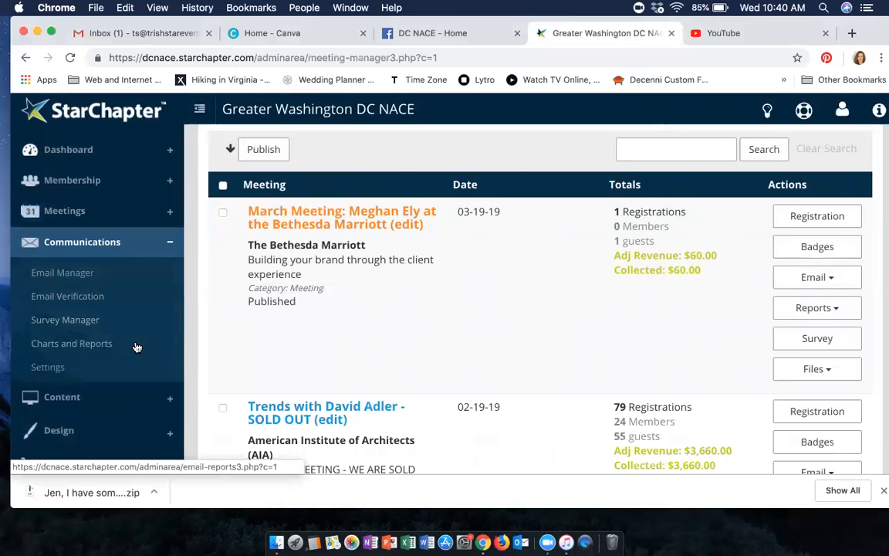
{"action": "left_click", "coordinate": [68, 275]}
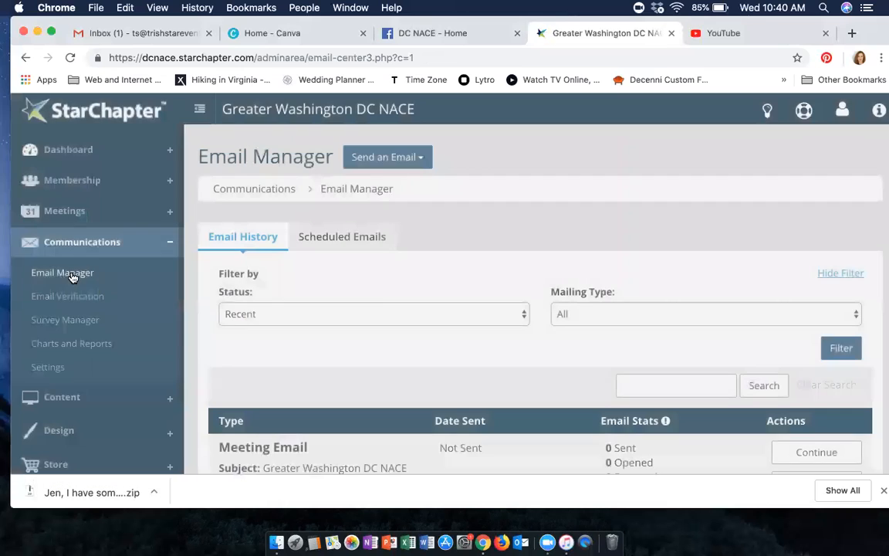
{"action": "scroll", "coordinate": [378, 301], "scroll_direction": "down", "scroll_amount": 3}
{"action": "scroll", "coordinate": [377, 301], "scroll_direction": "down", "scroll_amount": 4}
{"action": "scroll", "coordinate": [340, 267], "scroll_direction": "up", "scroll_amount": 1}
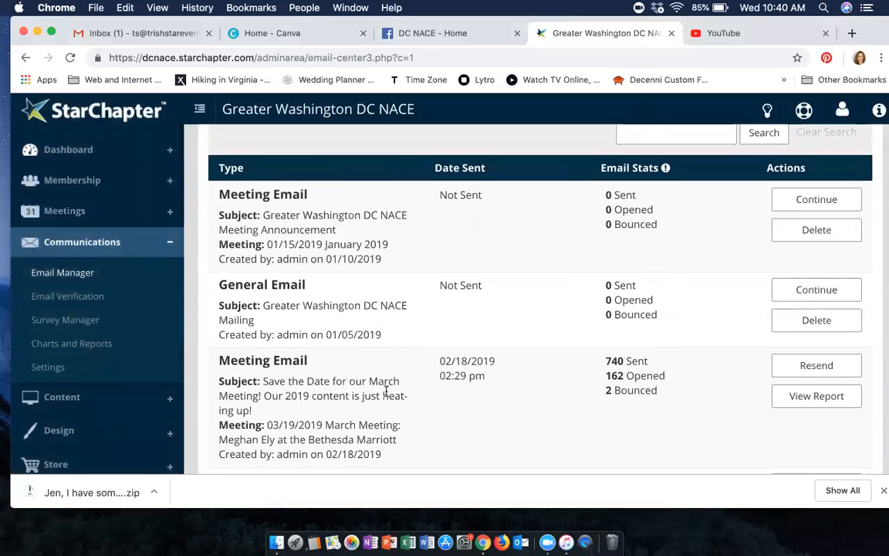
{"action": "scroll", "coordinate": [386, 394], "scroll_direction": "down", "scroll_amount": 10}
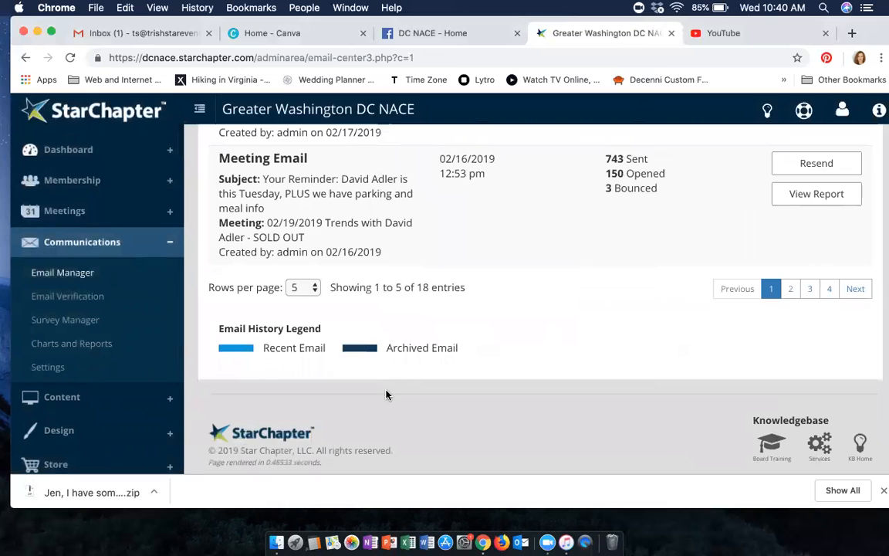
{"action": "scroll", "coordinate": [386, 395], "scroll_direction": "up", "scroll_amount": 15}
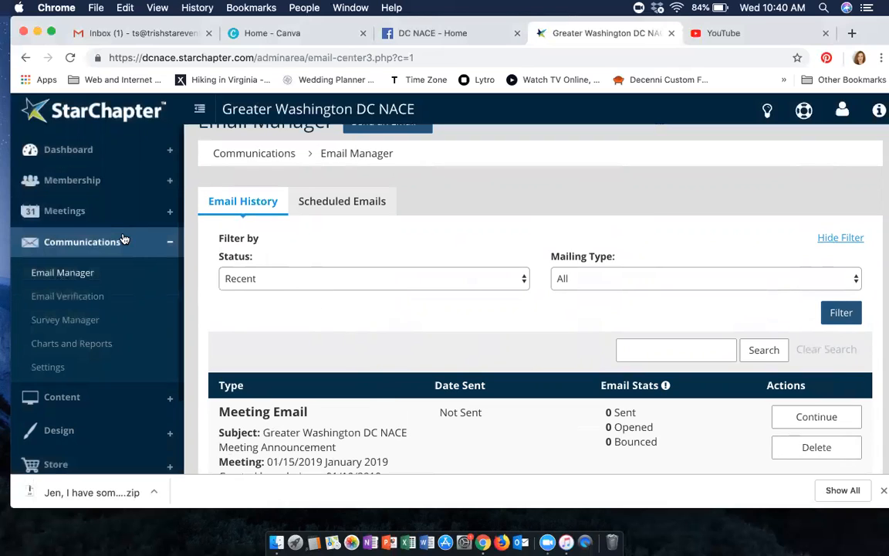
- Return to the Meeting Manager and start a Send Now email for the 03-19-19 March Meeting
{"action": "left_click", "coordinate": [74, 215]}
{"action": "left_click", "coordinate": [78, 242]}
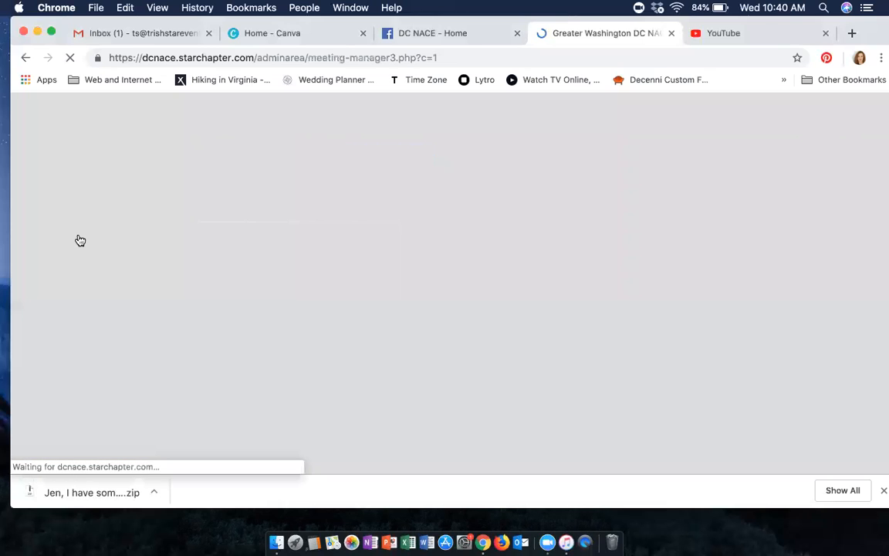
{"action": "scroll", "coordinate": [435, 363], "scroll_direction": "down", "scroll_amount": 5}
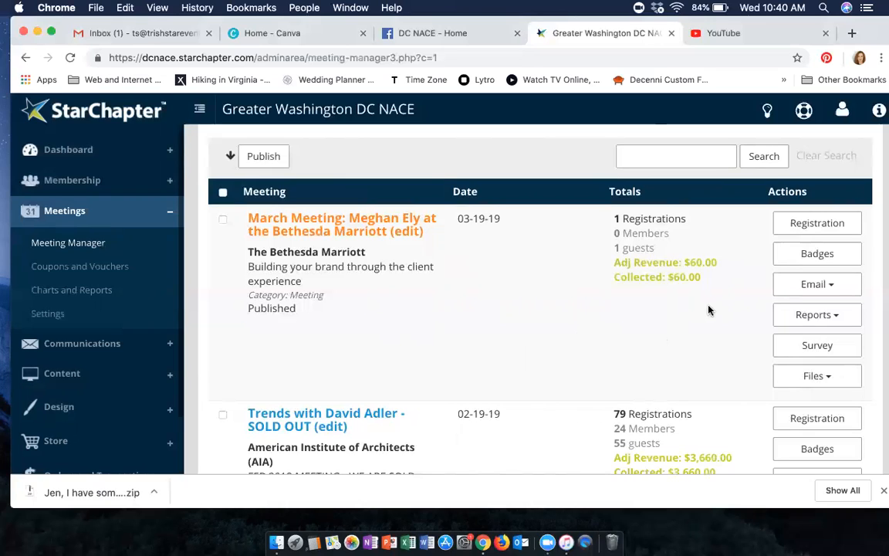
{"action": "left_click", "coordinate": [803, 288]}
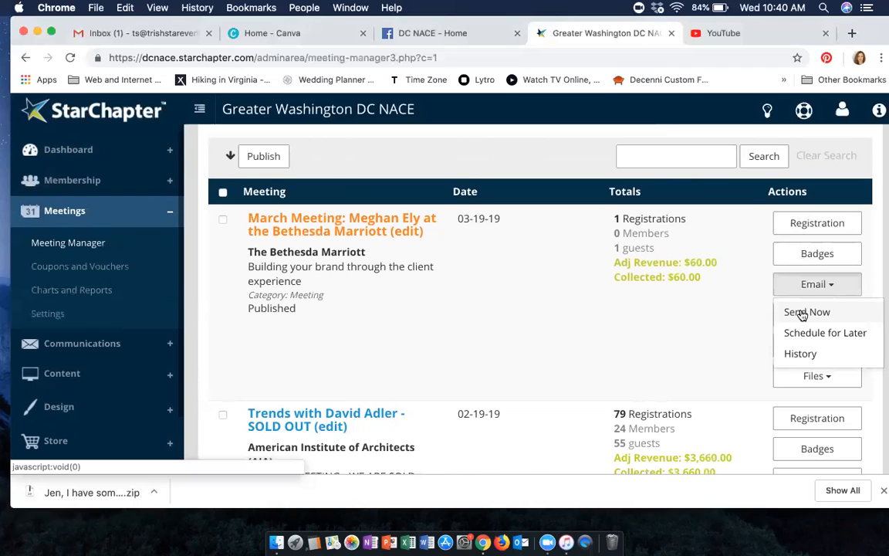
{"action": "left_click", "coordinate": [791, 313]}
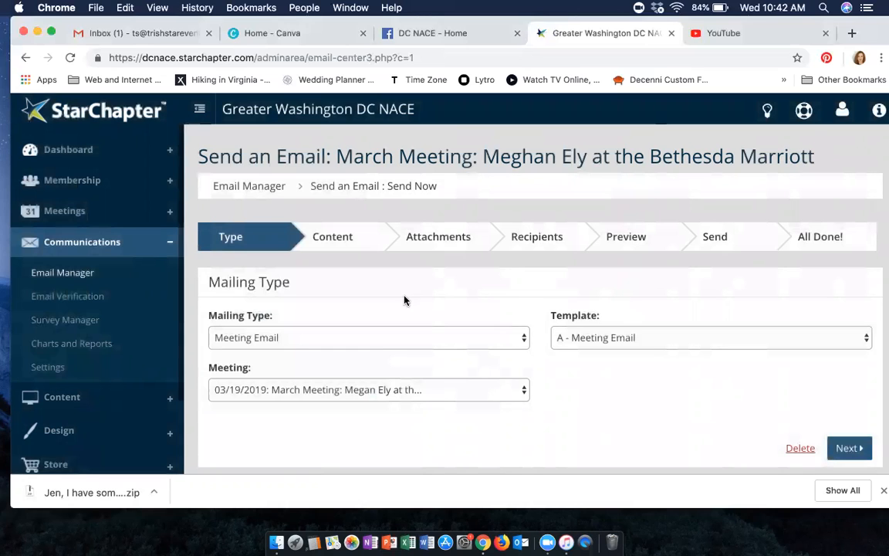
- Keep the 03/19/2019 March Meeting and the "A - Meeting Email" template for the mailing, and continue to the email content
{"action": "scroll", "coordinate": [405, 300], "scroll_direction": "down", "scroll_amount": 2}
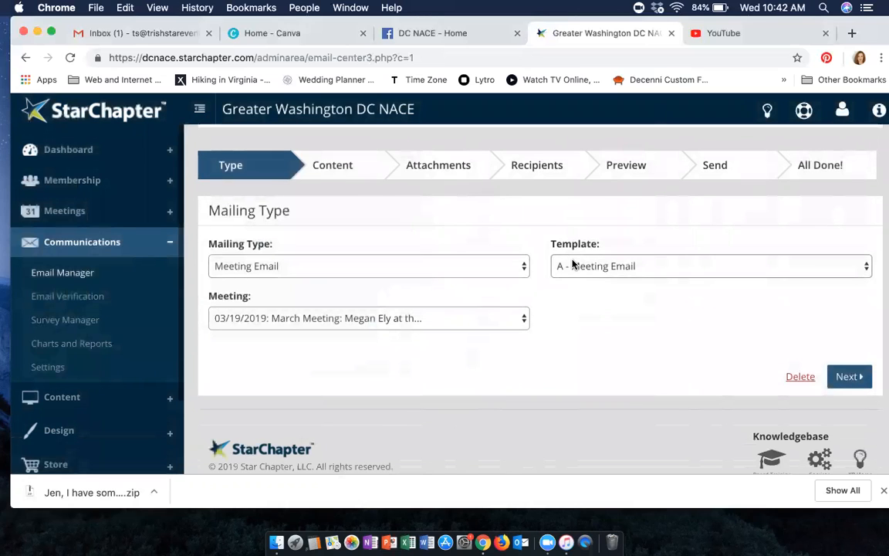
{"action": "left_click", "coordinate": [493, 320]}
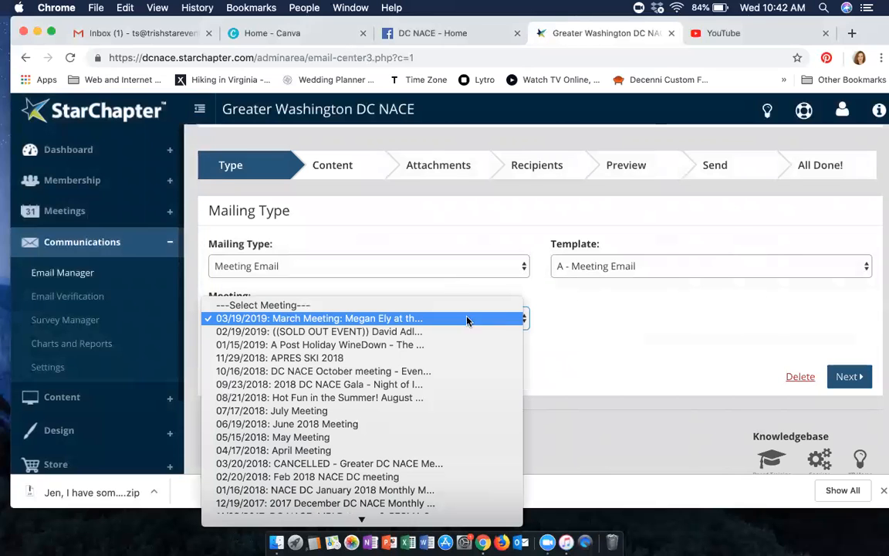
{"action": "left_click", "coordinate": [441, 318]}
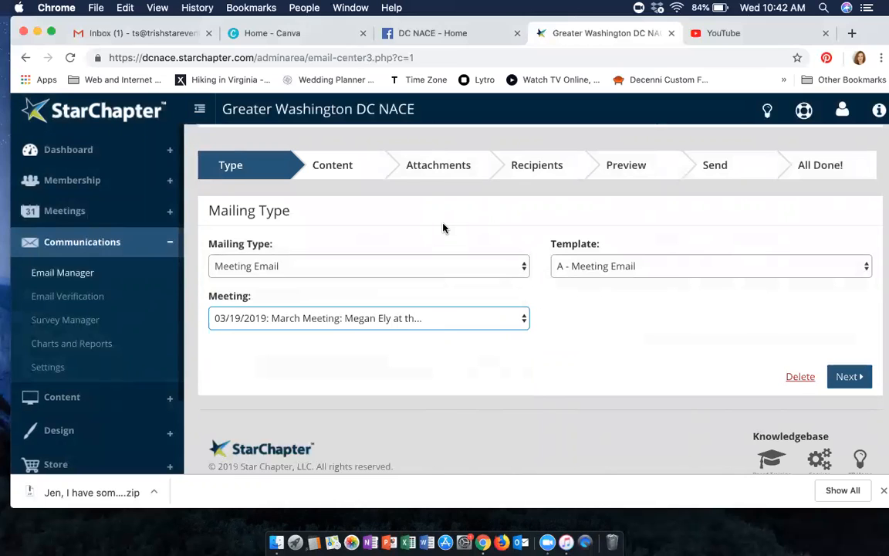
{"action": "left_click", "coordinate": [679, 266]}
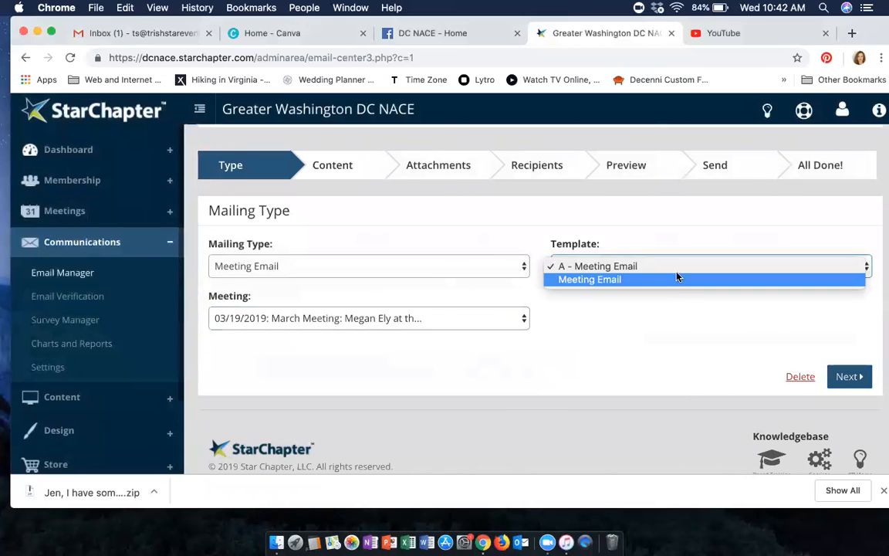
{"action": "left_click", "coordinate": [664, 267]}
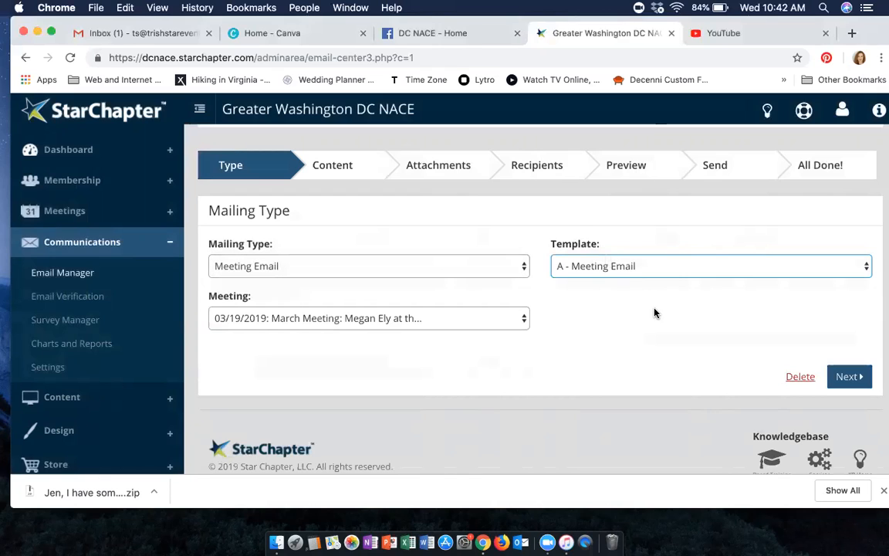
{"action": "left_click", "coordinate": [858, 378]}
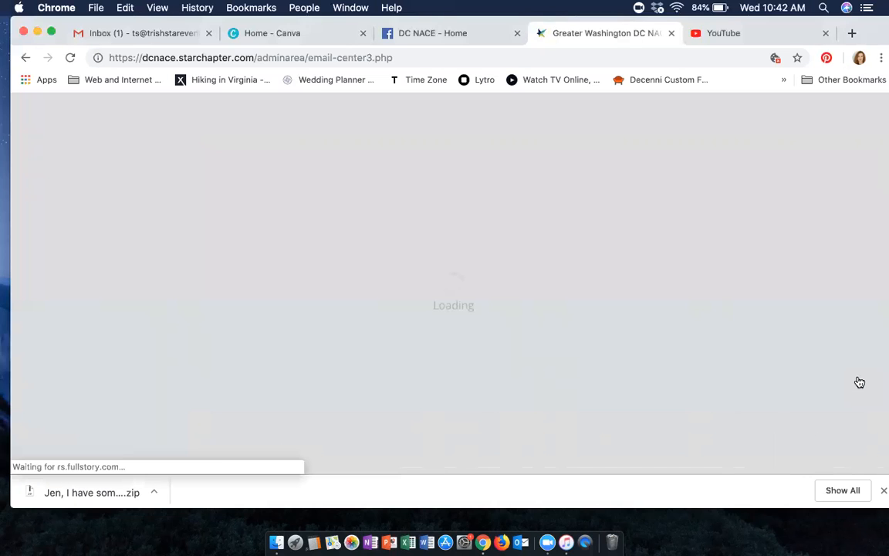
- Replace the email's subject with "March meeting now live! Grab your seat today!"
{"action": "scroll", "coordinate": [722, 379], "scroll_direction": "down", "scroll_amount": 3}
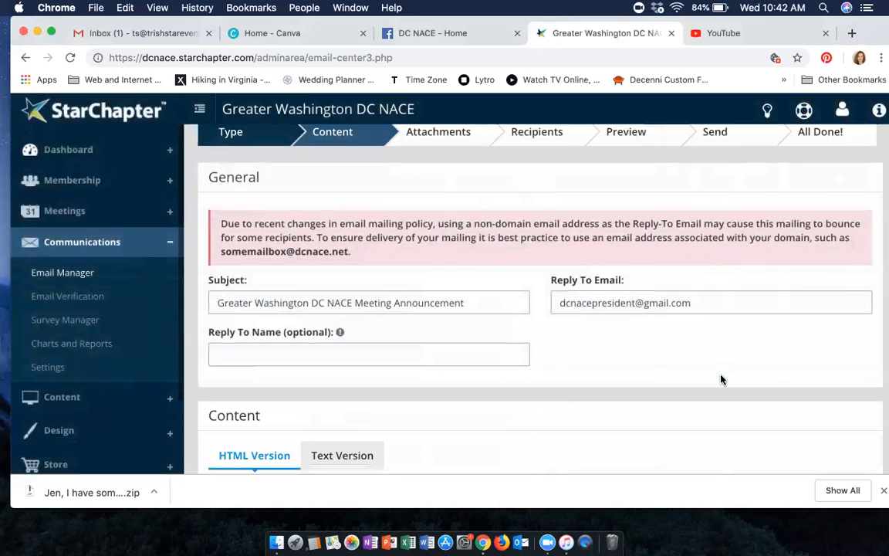
{"action": "scroll", "coordinate": [594, 368], "scroll_direction": "down", "scroll_amount": 1}
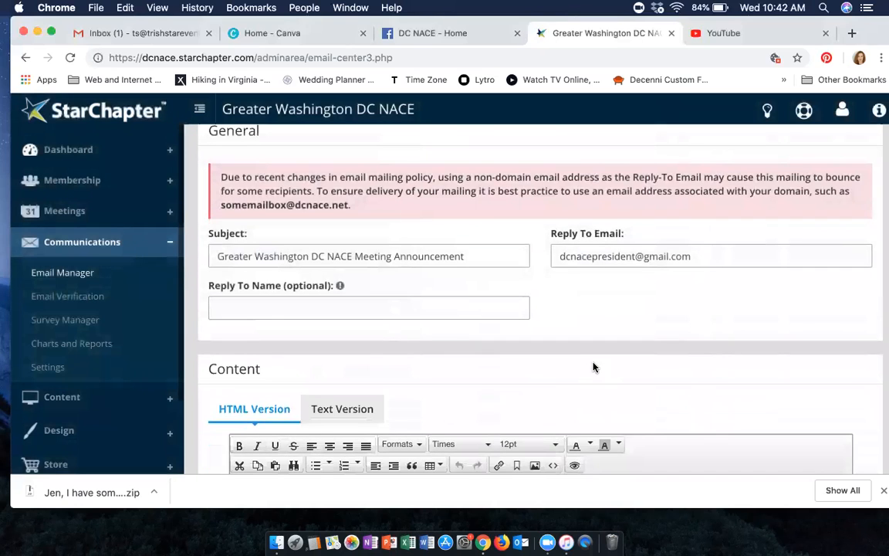
{"action": "scroll", "coordinate": [595, 367], "scroll_direction": "up", "scroll_amount": 2}
{"action": "scroll", "coordinate": [594, 367], "scroll_direction": "down", "scroll_amount": 3}
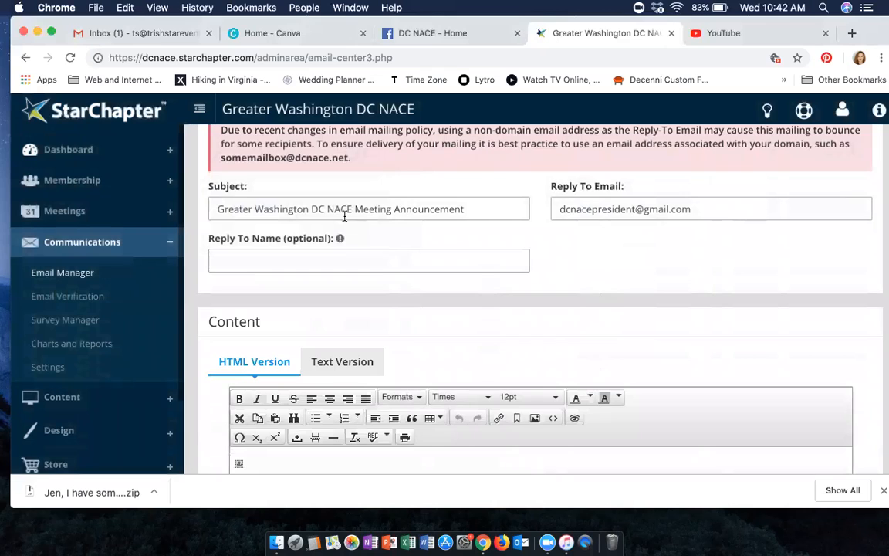
{"action": "left_click", "coordinate": [468, 208]}
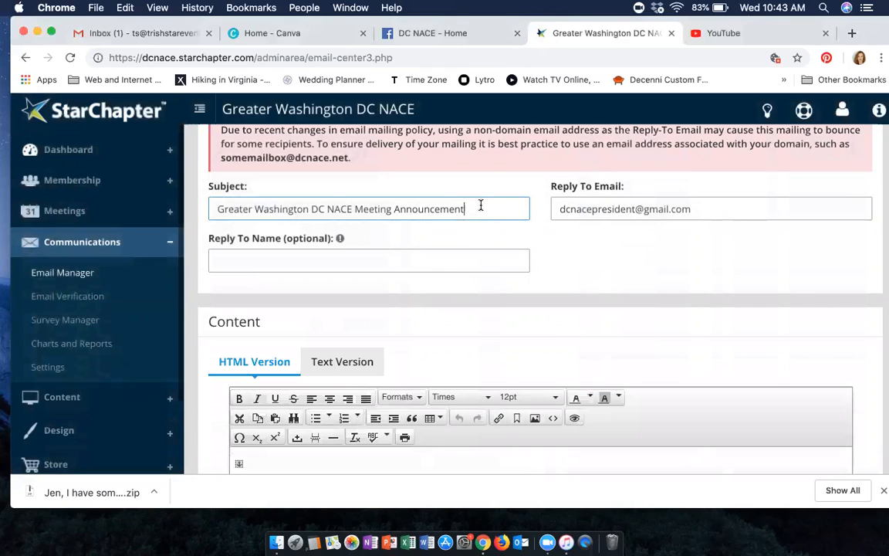
{"action": "left_click_drag", "start_coordinate": [480, 206], "coordinate": [218, 193]}
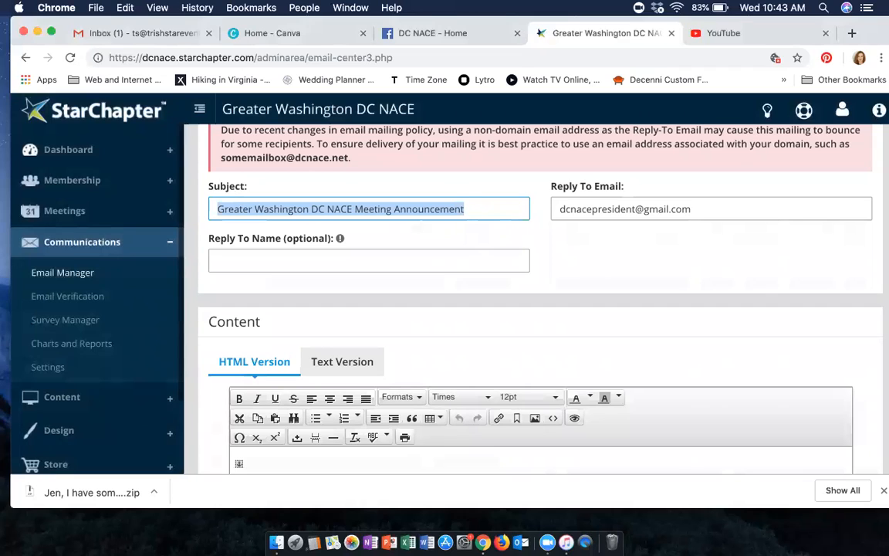
{"action": "type", "text": "Ma"}
{"action": "type", "text": "mee"}
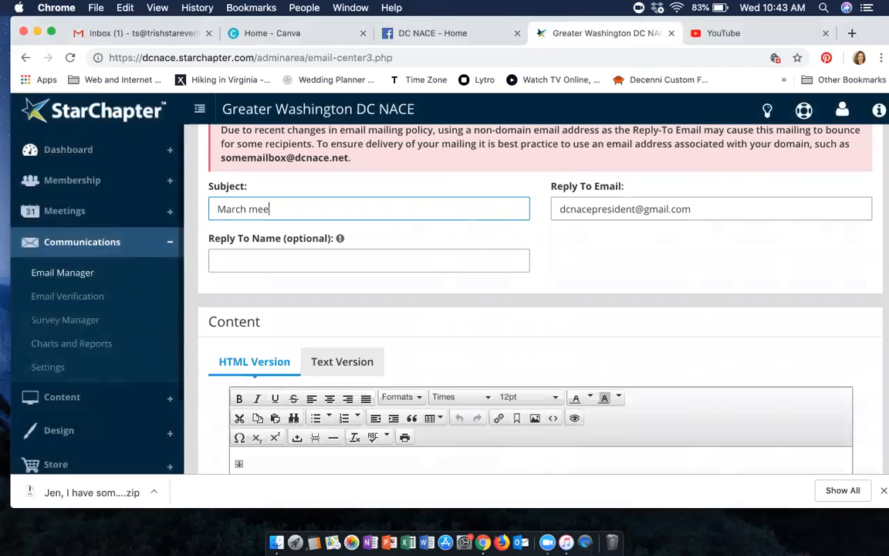
{"action": "type", "text": "ting now i"}
{"action": "key", "text": "BackSpace"}
{"action": "type", "text": "lin=ve"}
{"action": "key", "text": "BackSpace"}
{"action": "key", "text": "BackSpace"}
{"action": "key", "text": "BackSpace"}
{"action": "key", "text": "BackSpace"}
{"action": "type", "text": "ve"}
{"action": "type", "text": "! Grab"}
{"action": "type", "text": " your"}
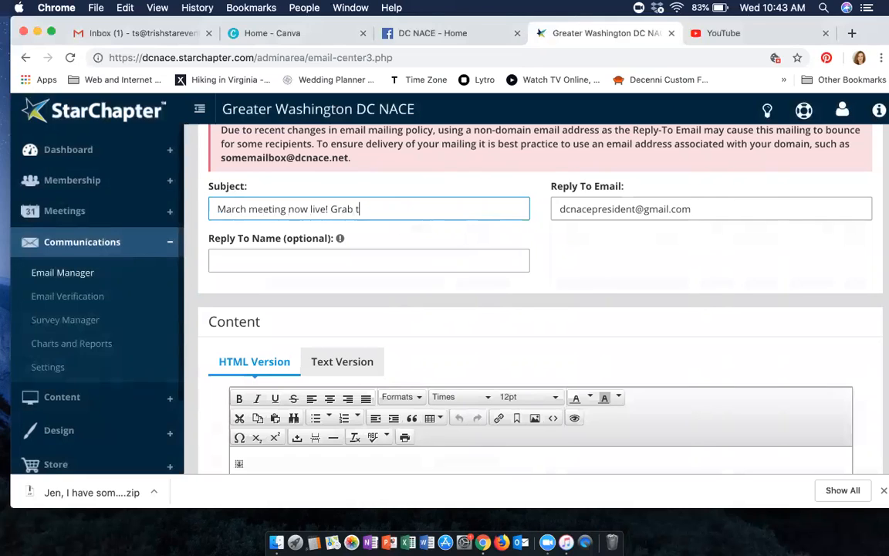
{"action": "type", "text": " seat today!"}
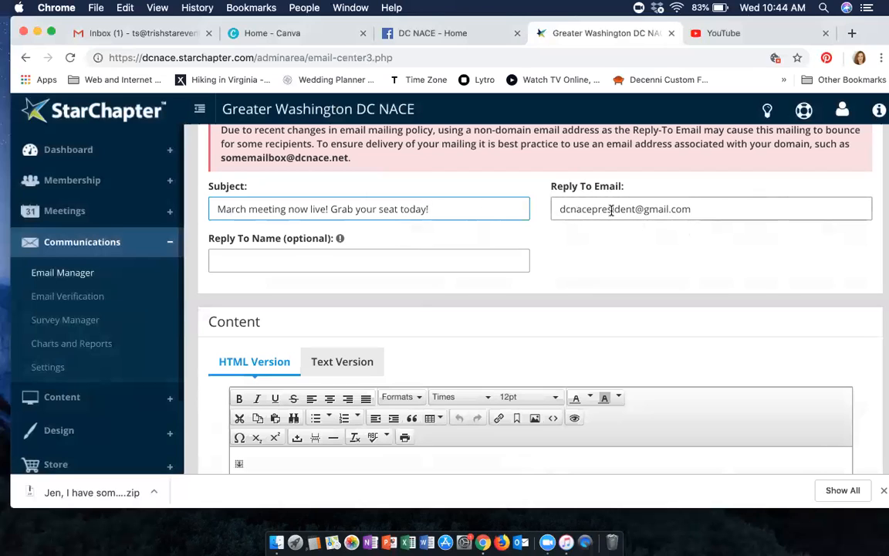
- Enlarge the HTML content editor vertically and review the meeting email's body from banner to presentation details
{"action": "scroll", "coordinate": [338, 224], "scroll_direction": "down", "scroll_amount": 5}
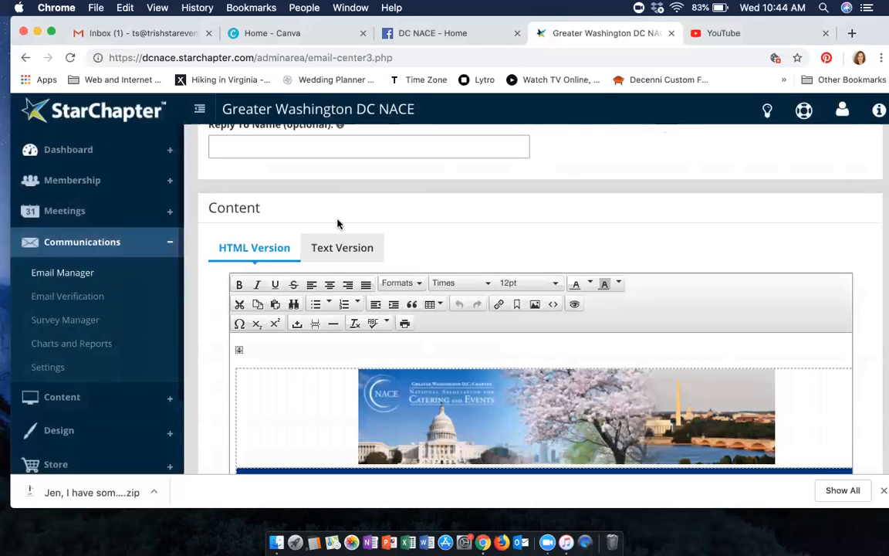
{"action": "scroll", "coordinate": [337, 223], "scroll_direction": "down", "scroll_amount": 1}
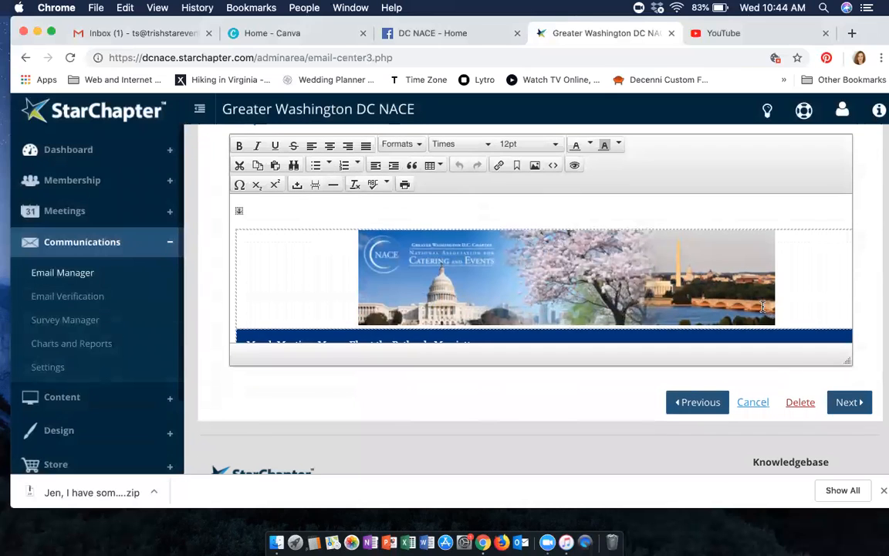
{"action": "left_click_drag", "start_coordinate": [846, 358], "coordinate": [832, 518]}
{"action": "scroll", "coordinate": [716, 393], "scroll_direction": "down", "scroll_amount": 3}
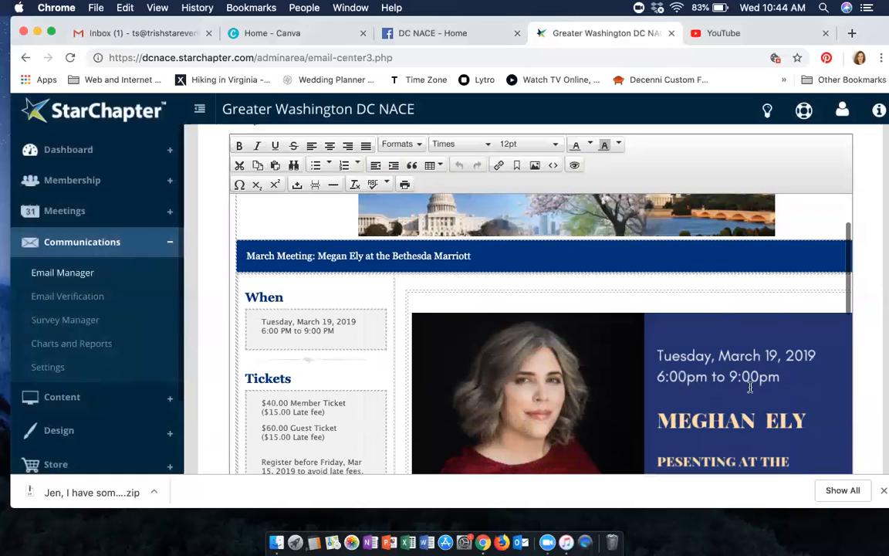
{"action": "scroll", "coordinate": [845, 303], "scroll_direction": "down", "scroll_amount": 15}
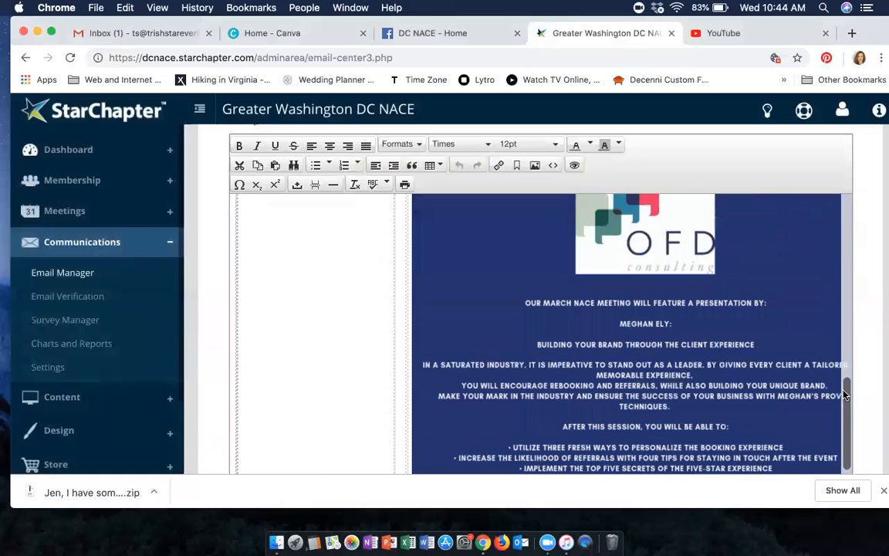
{"action": "scroll", "coordinate": [403, 324], "scroll_direction": "up", "scroll_amount": 5}
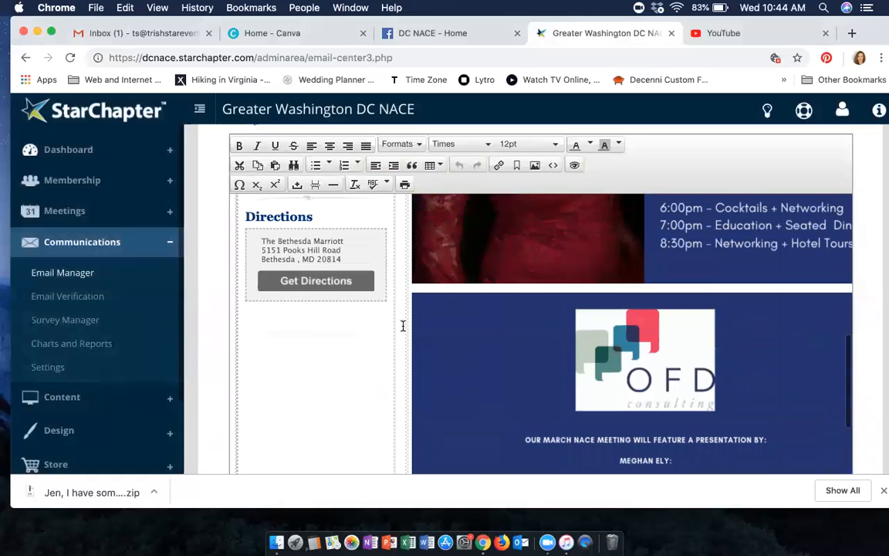
- Enlarge the NACE banner image at the top of the email body to roughly the full width of the content editor
{"action": "scroll", "coordinate": [273, 324], "scroll_direction": "up", "scroll_amount": 3}
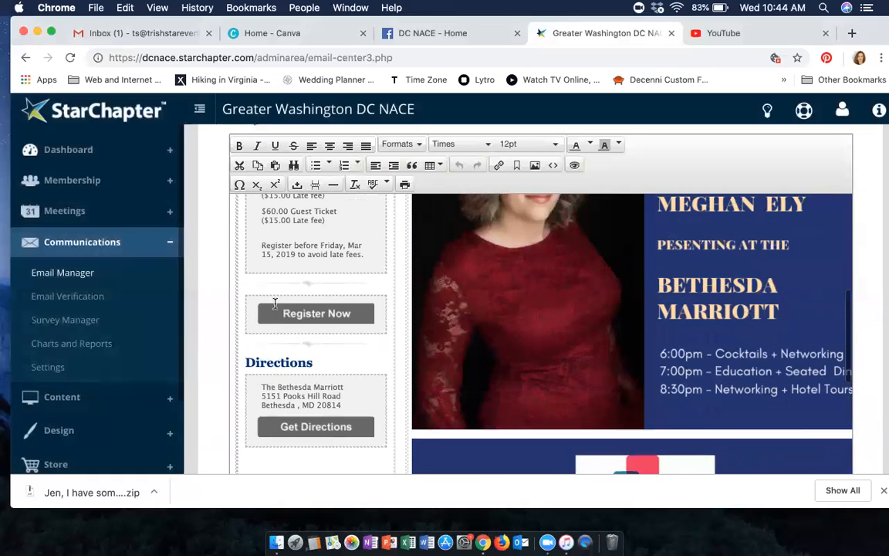
{"action": "scroll", "coordinate": [275, 303], "scroll_direction": "up", "scroll_amount": 5}
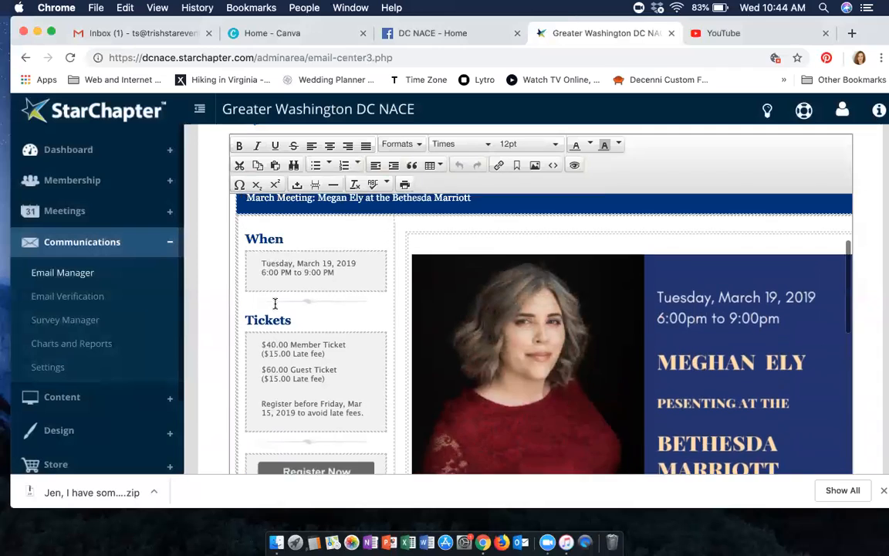
{"action": "scroll", "coordinate": [275, 304], "scroll_direction": "up", "scroll_amount": 1}
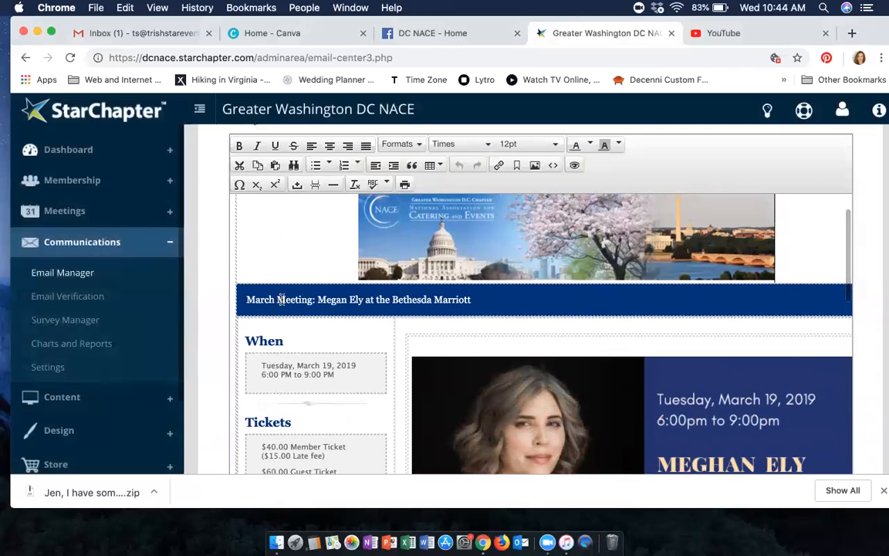
{"action": "scroll", "coordinate": [346, 272], "scroll_direction": "up", "scroll_amount": 1}
{"action": "left_click", "coordinate": [359, 321]}
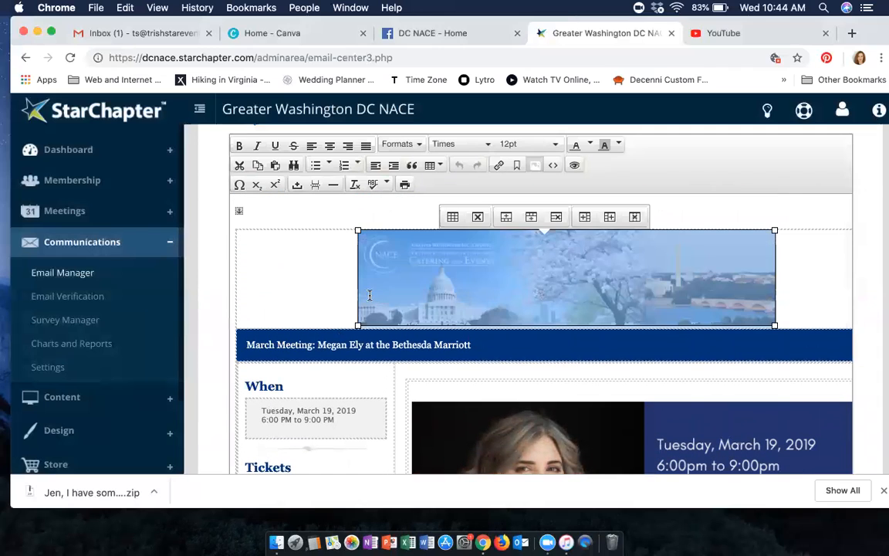
{"action": "left_click_drag", "start_coordinate": [357, 325], "coordinate": [228, 341]}
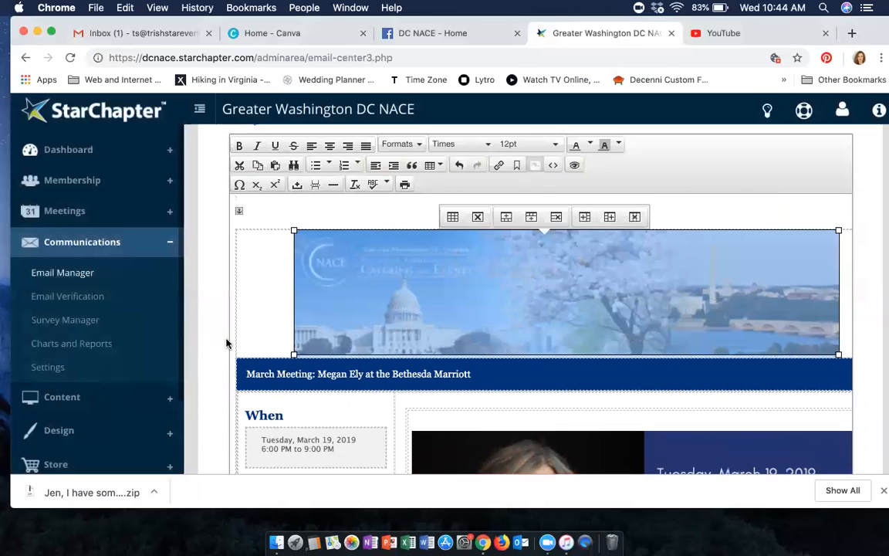
{"action": "left_click_drag", "start_coordinate": [282, 357], "coordinate": [238, 364]}
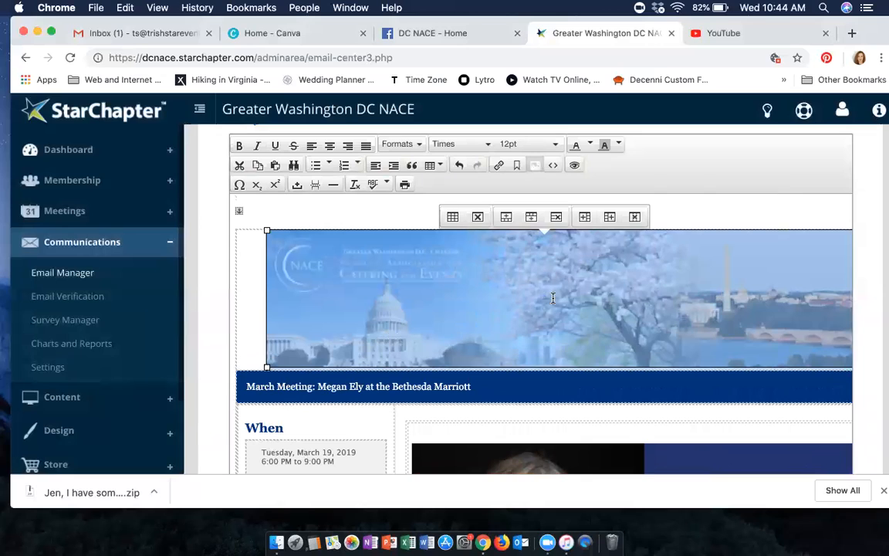
- Accept the email's HTML content, continue to the attachments stage, and look over its attachment options
{"action": "scroll", "coordinate": [671, 206], "scroll_direction": "up", "scroll_amount": 1}
{"action": "scroll", "coordinate": [672, 206], "scroll_direction": "up", "scroll_amount": 2}
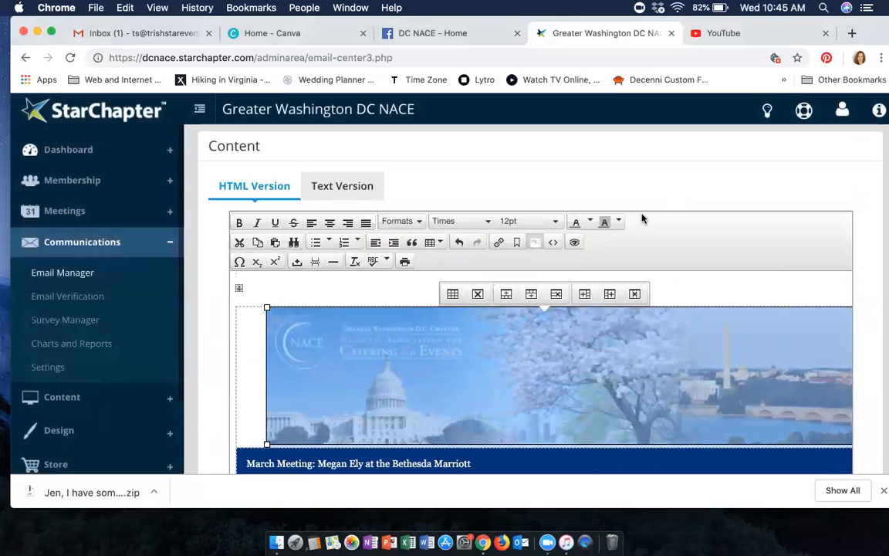
{"action": "scroll", "coordinate": [641, 219], "scroll_direction": "down", "scroll_amount": 5}
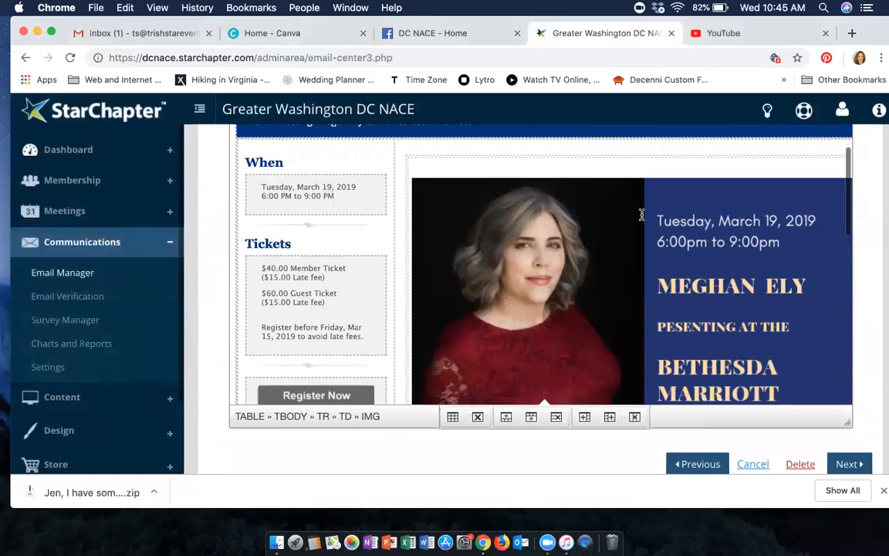
{"action": "left_click", "coordinate": [849, 463]}
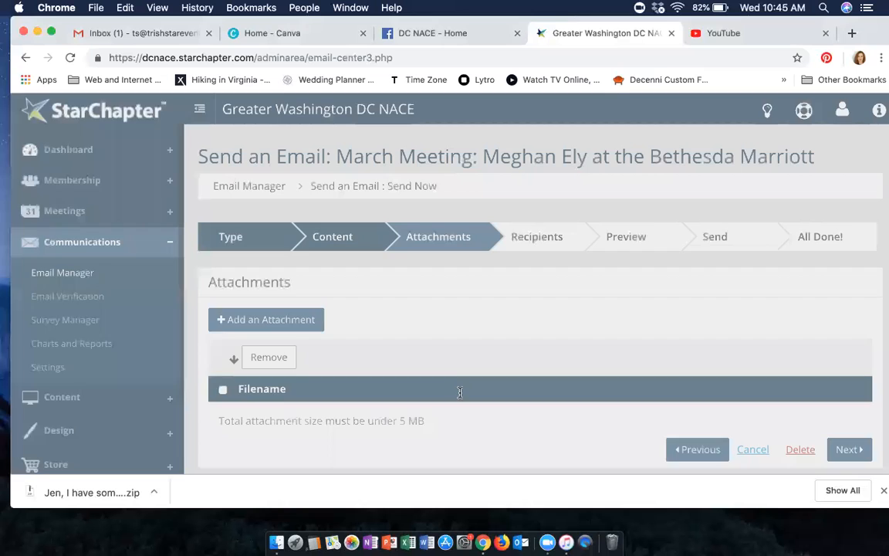
{"action": "scroll", "coordinate": [460, 393], "scroll_direction": "down", "scroll_amount": 3}
{"action": "scroll", "coordinate": [460, 393], "scroll_direction": "up", "scroll_amount": 1}
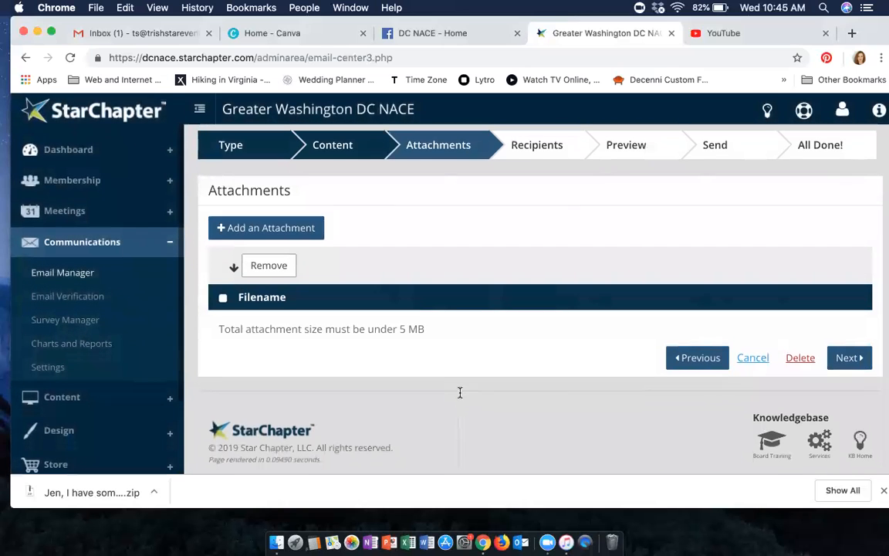